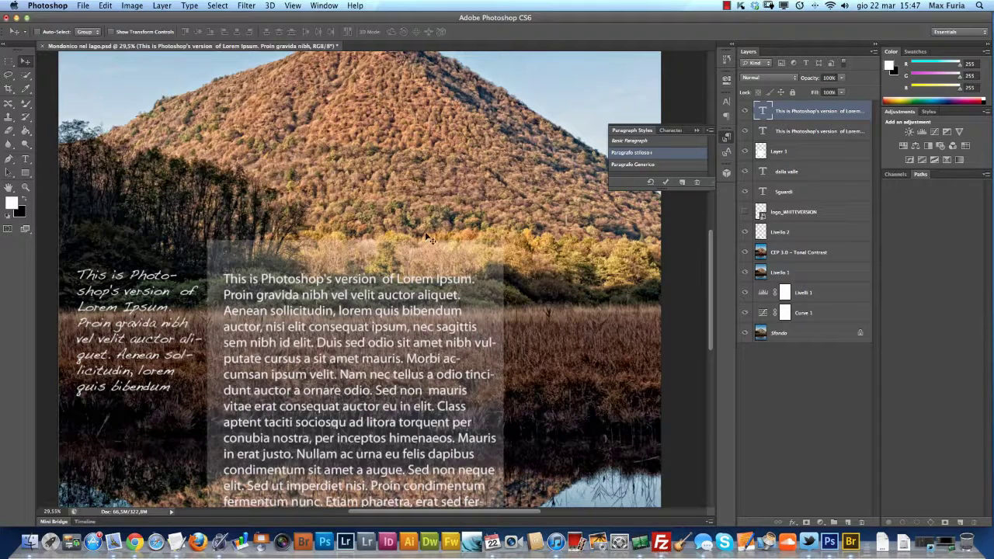
# - Collapse the floating Paragraph Styles panel so only the lake photo and its two text blocks show
pyautogui.click(696, 129)
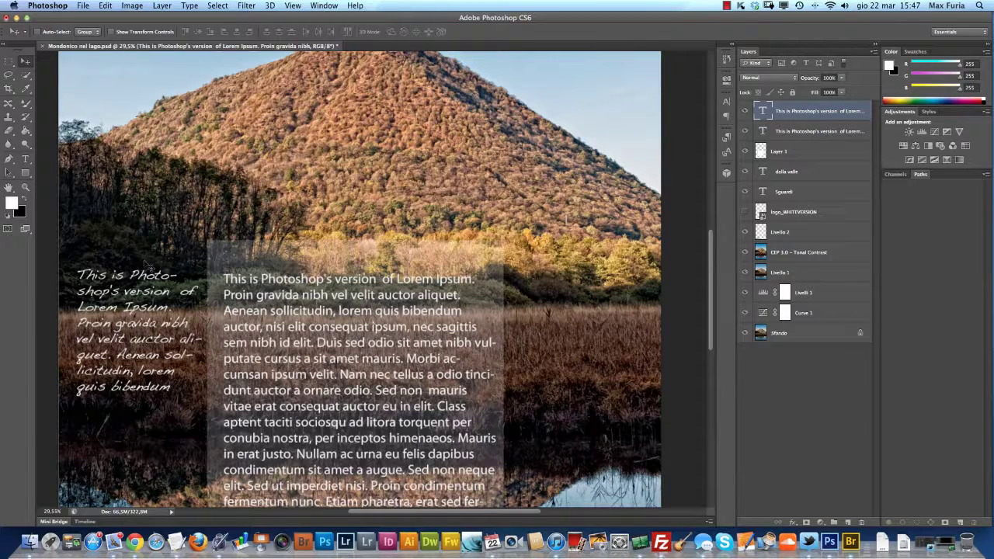
# - Add a Lorem Ipsum text box over the mountain, commit it and shift it slightly lower
pyautogui.click(25, 159)
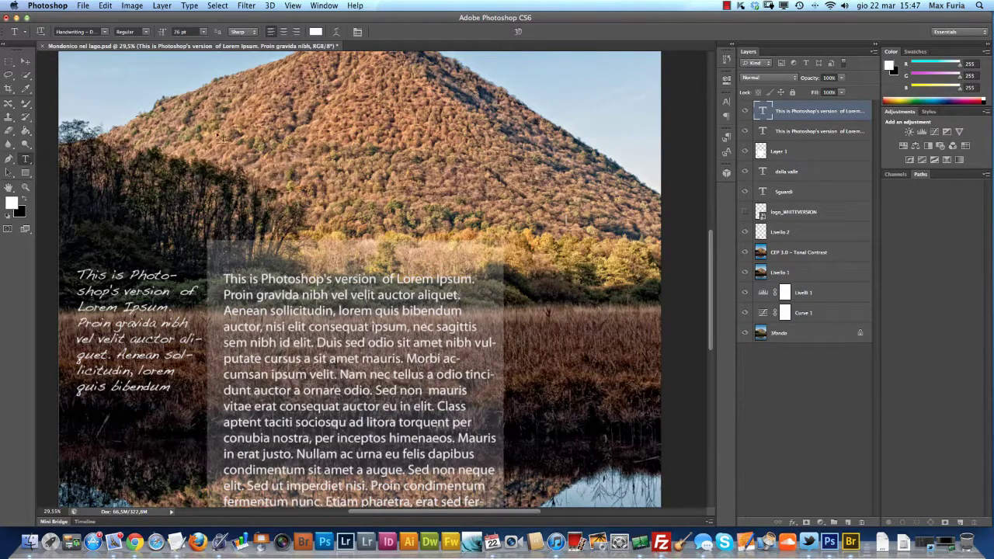
pyautogui.moveTo(224, 86); pyautogui.dragTo(488, 210)
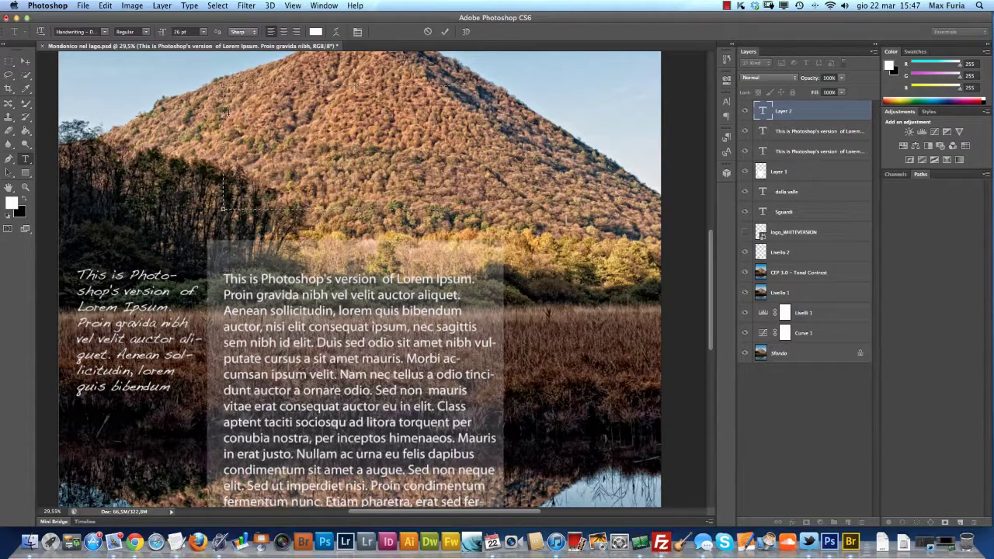
pyautogui.click(188, 6)
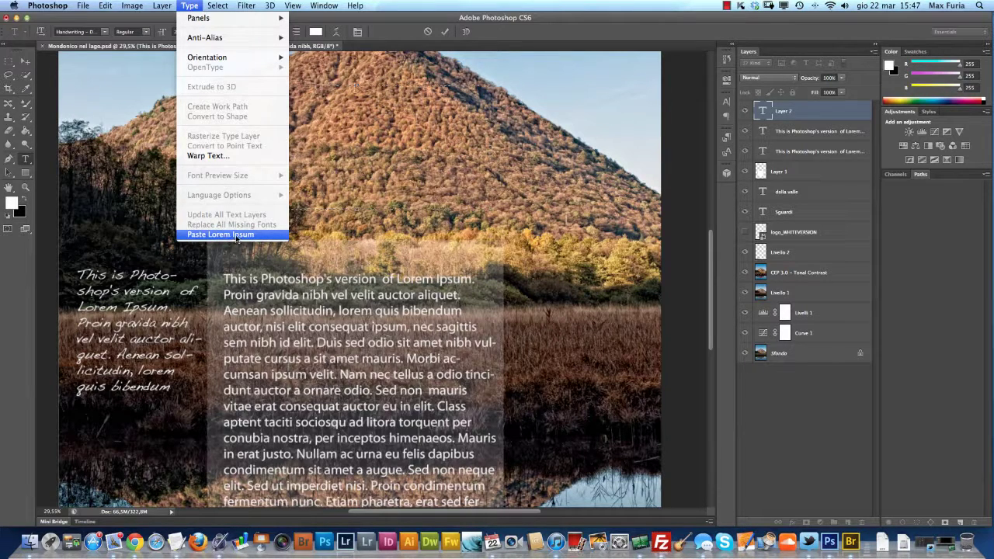
pyautogui.click(237, 239)
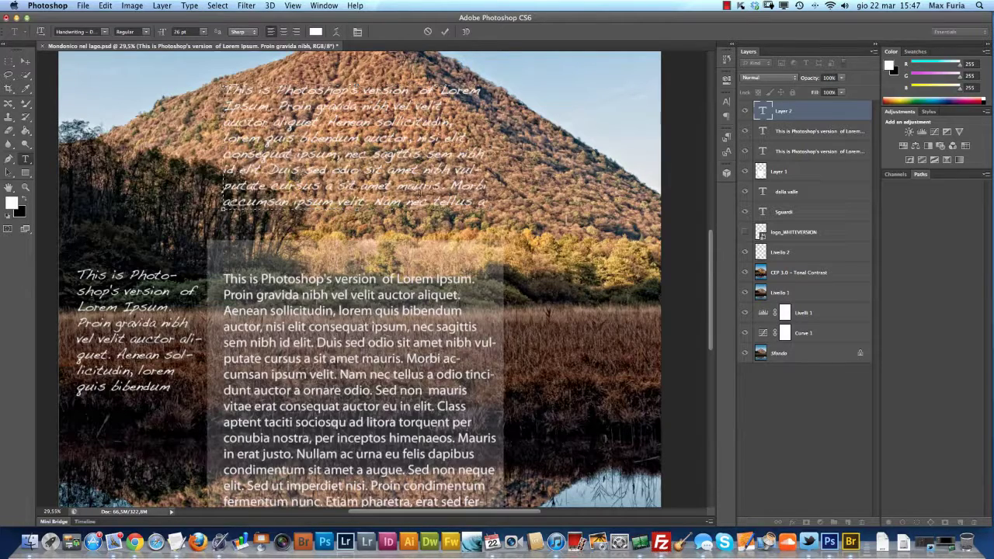
pyautogui.click(25, 61)
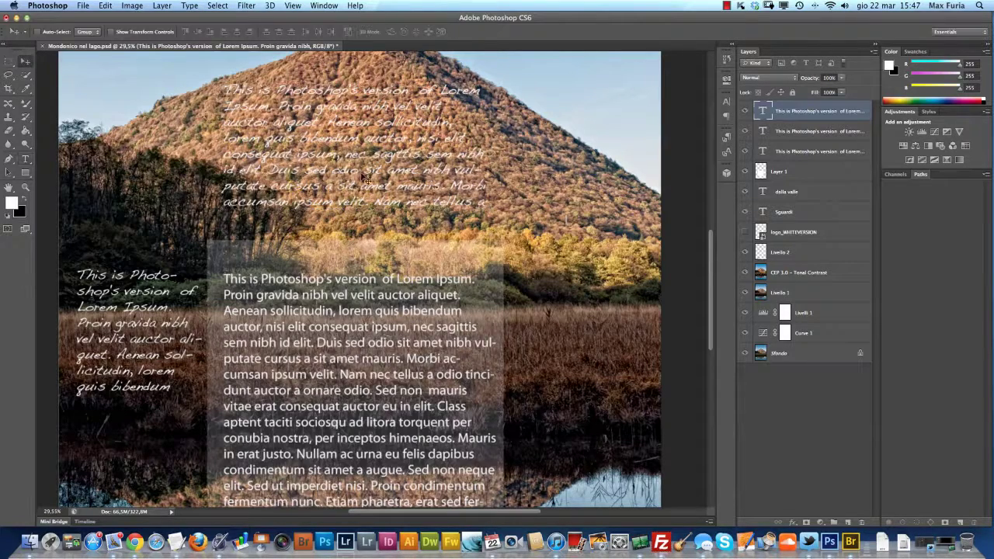
pyautogui.moveTo(361, 184); pyautogui.dragTo(354, 202)
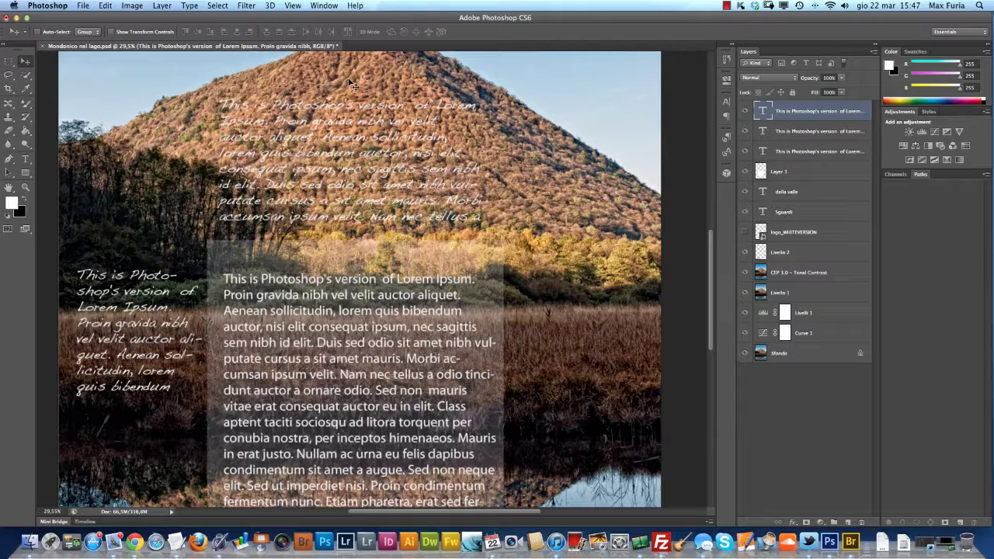
# - Delete the new mountain Lorem Ipsum layer and reopen the Paragraph Styles list
pyautogui.press('Delete')
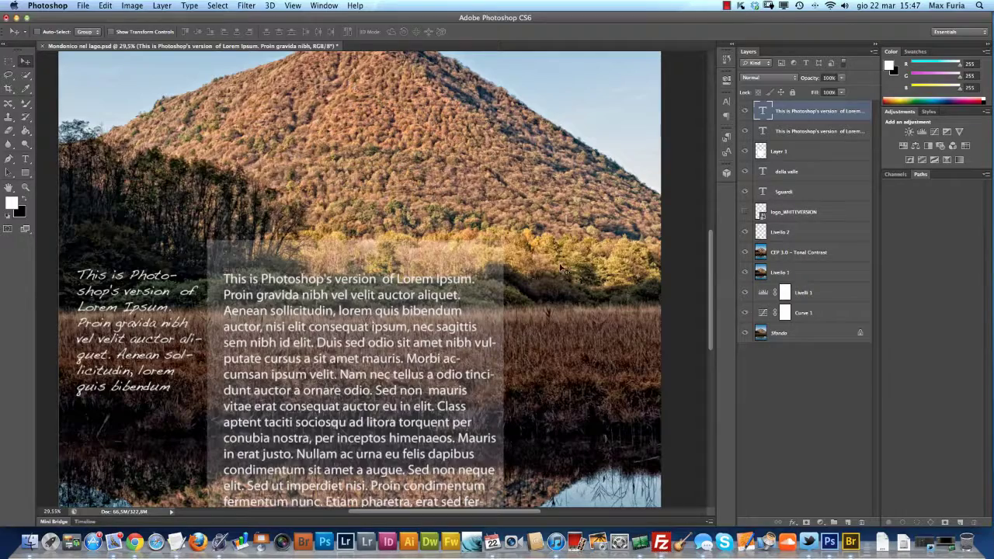
pyautogui.scroll(-3, 325, 311)
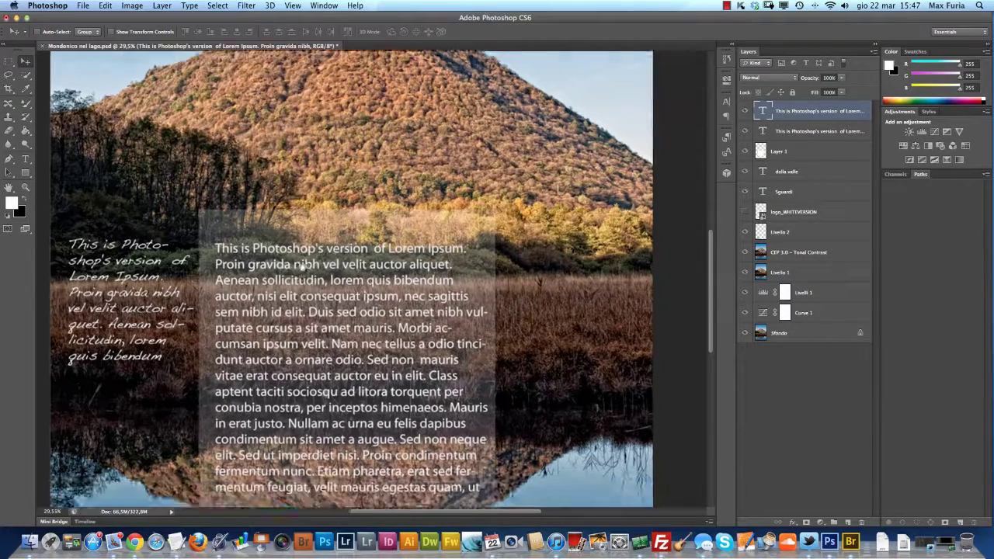
pyautogui.scroll(1, 313, 238)
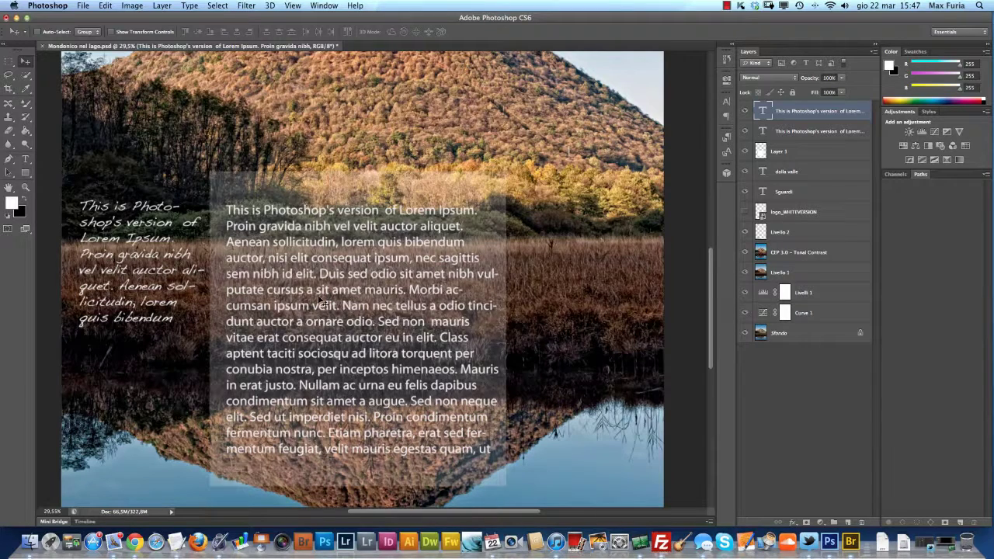
pyautogui.click(726, 139)
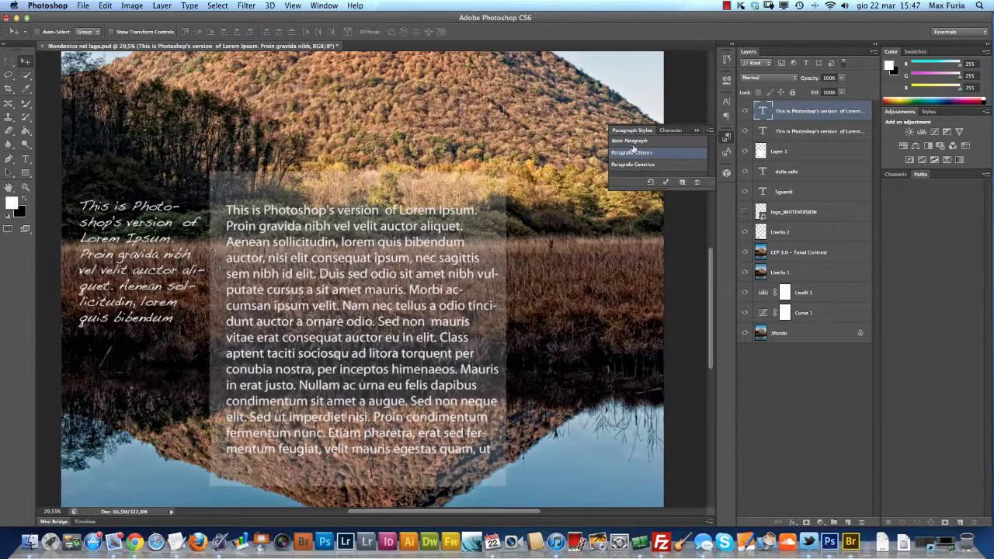
# - Float and widen the Paragraph Styles panel beside the text, then nudge the left script block down
pyautogui.moveTo(631, 130); pyautogui.dragTo(369, 189)
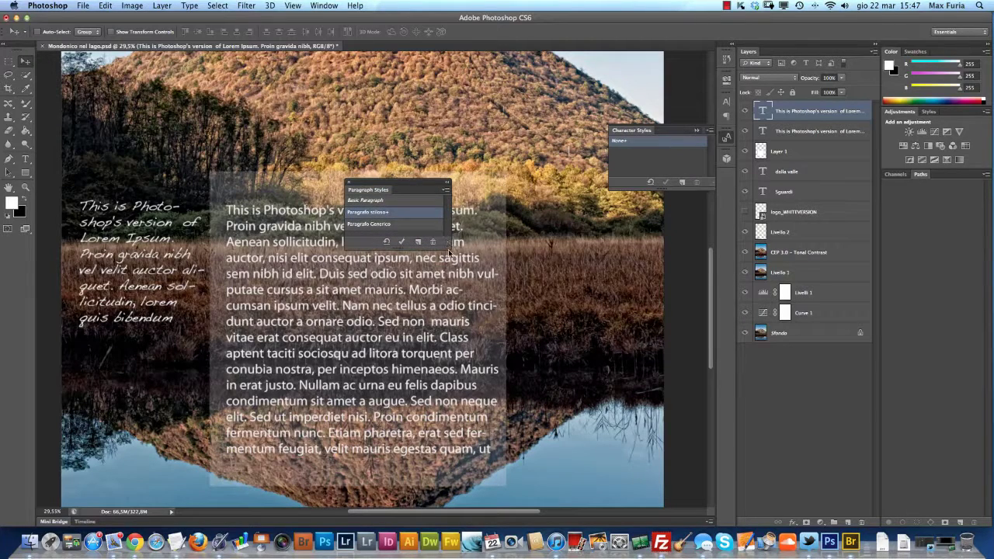
pyautogui.moveTo(447, 243); pyautogui.dragTo(477, 309)
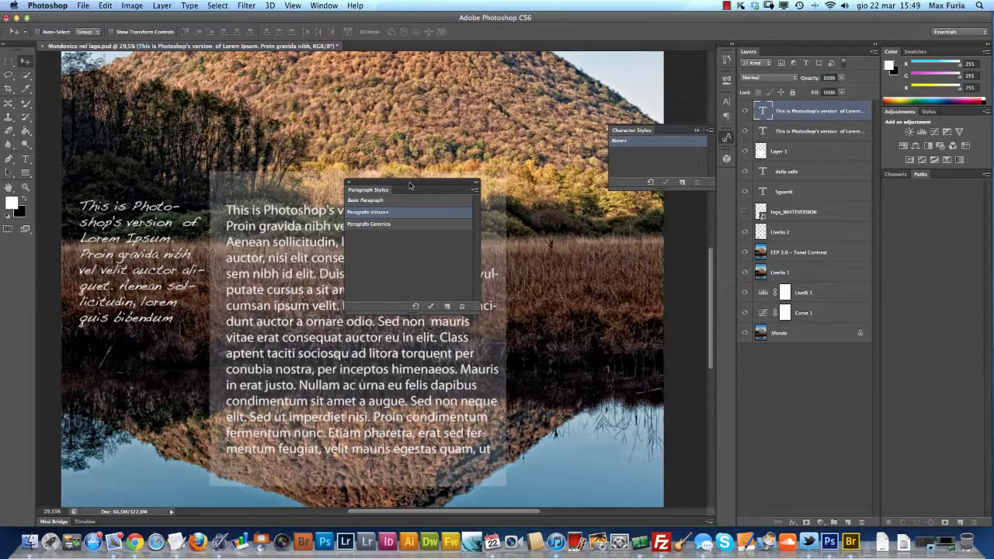
pyautogui.moveTo(410, 185); pyautogui.dragTo(584, 220)
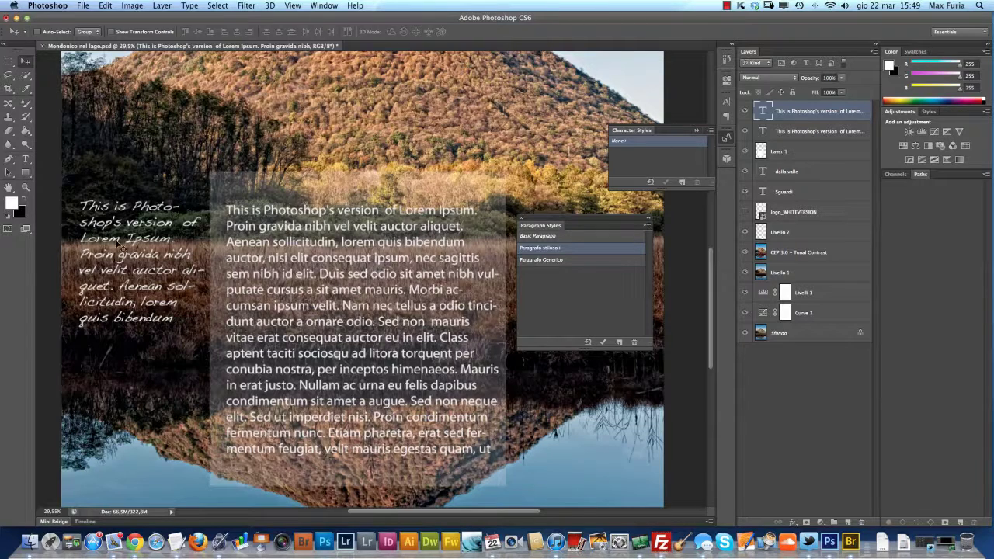
pyautogui.moveTo(118, 242); pyautogui.dragTo(122, 249)
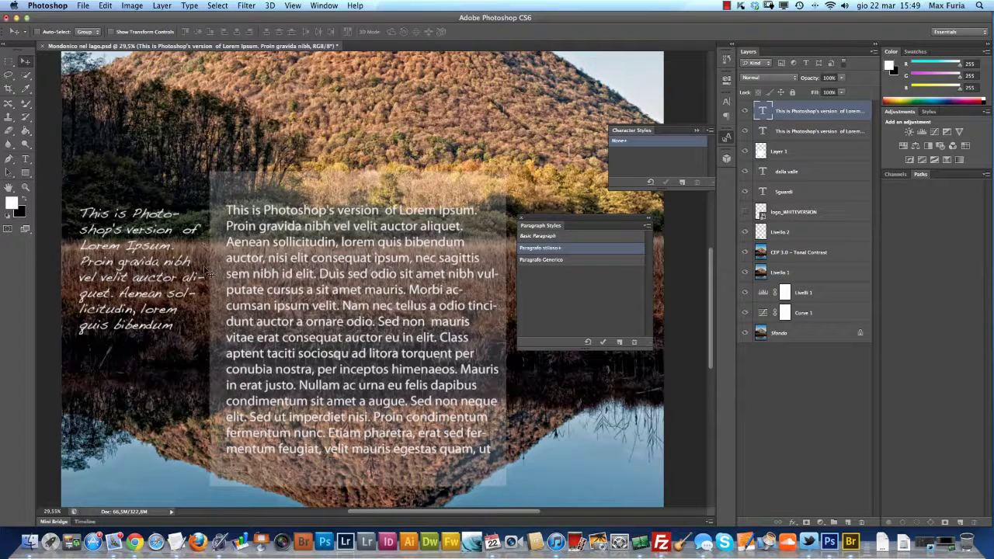
pyautogui.doubleClick(544, 251)
pyautogui.moveTo(416, 233)
pyautogui.mouseDown()
pyautogui.moveTo(541, 309)
pyautogui.moveTo(537, 298)
pyautogui.mouseUp()
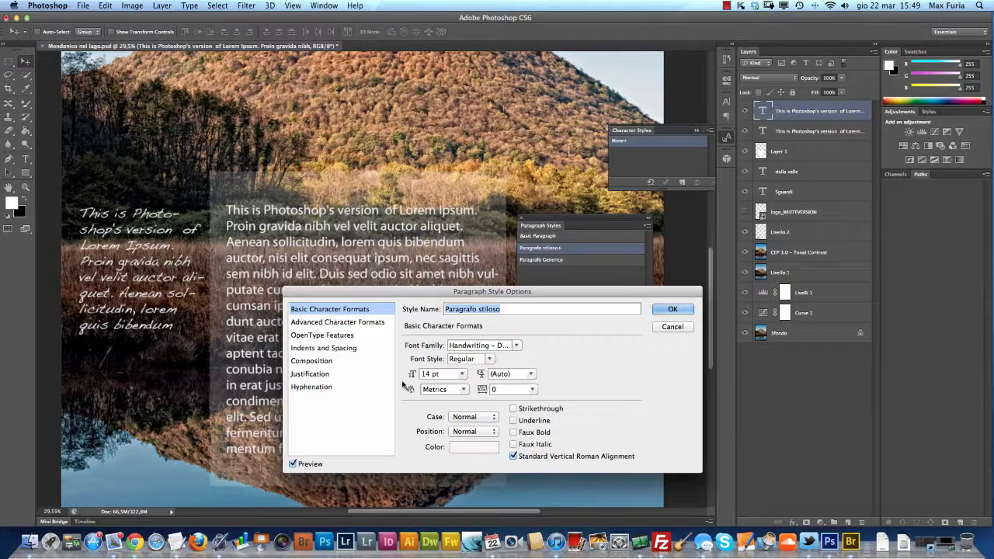
pyautogui.click(351, 323)
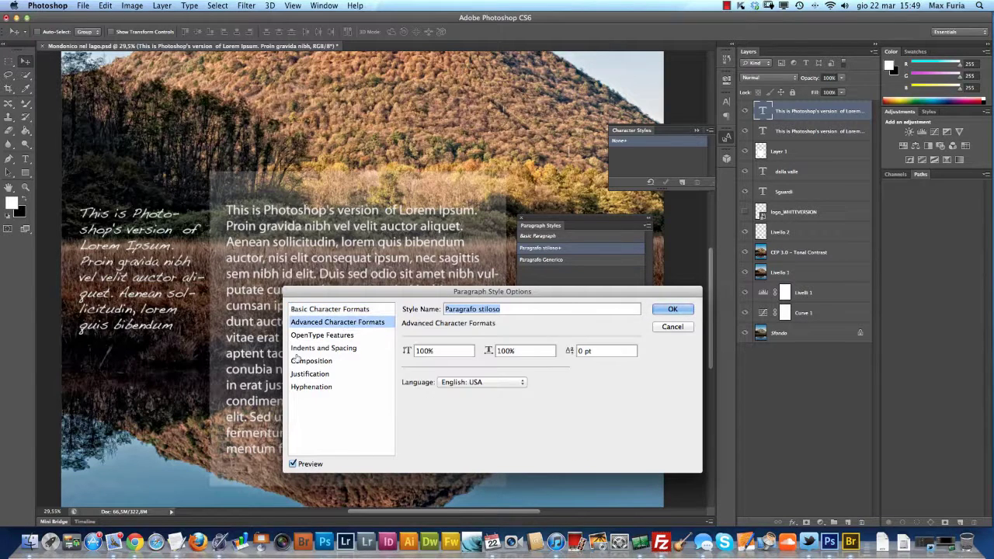
pyautogui.click(321, 335)
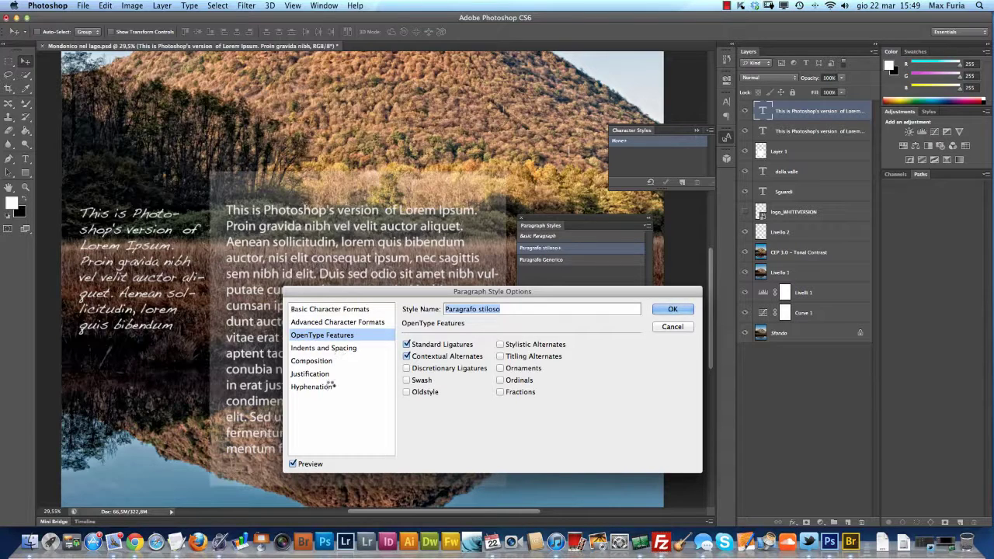
pyautogui.press('Down')
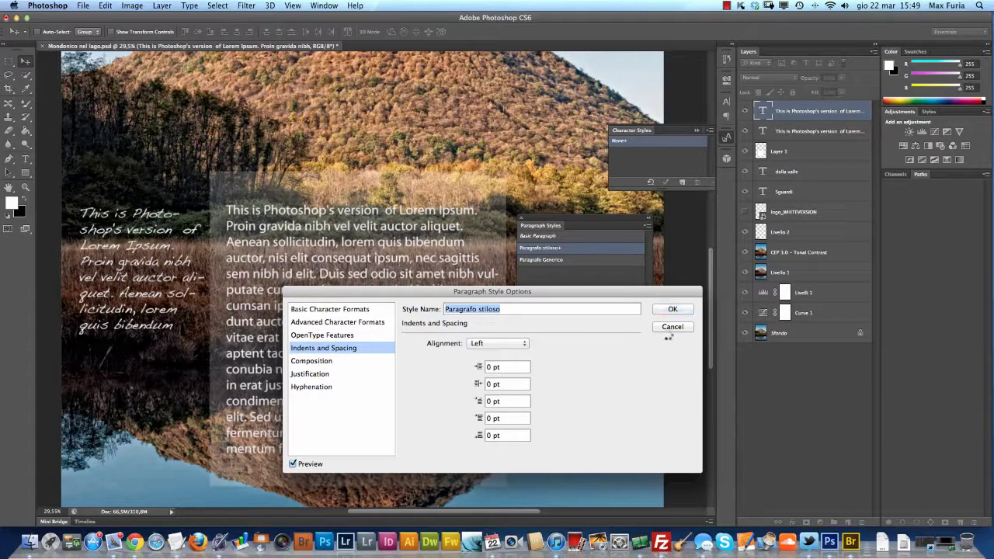
pyautogui.press('Return')
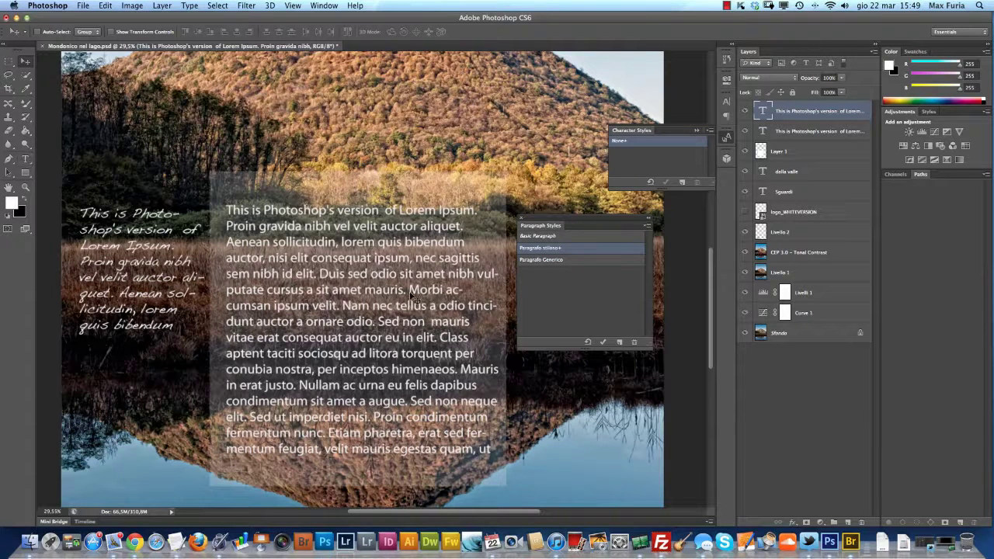
# - Style the left block as Paragrafo Generico and the main paragraph as Paragrafo stiloso
pyautogui.moveTo(160, 276); pyautogui.dragTo(163, 282)
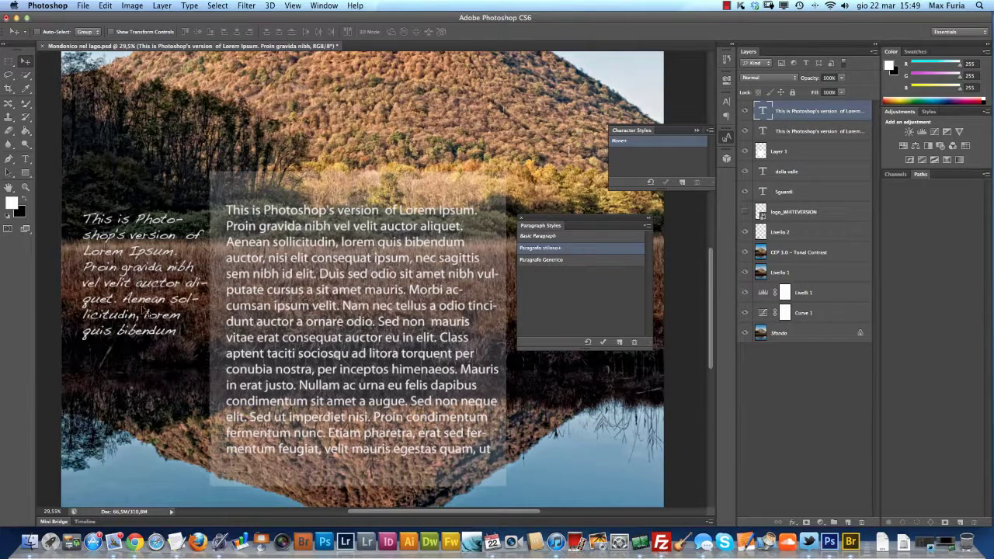
pyautogui.click(552, 261)
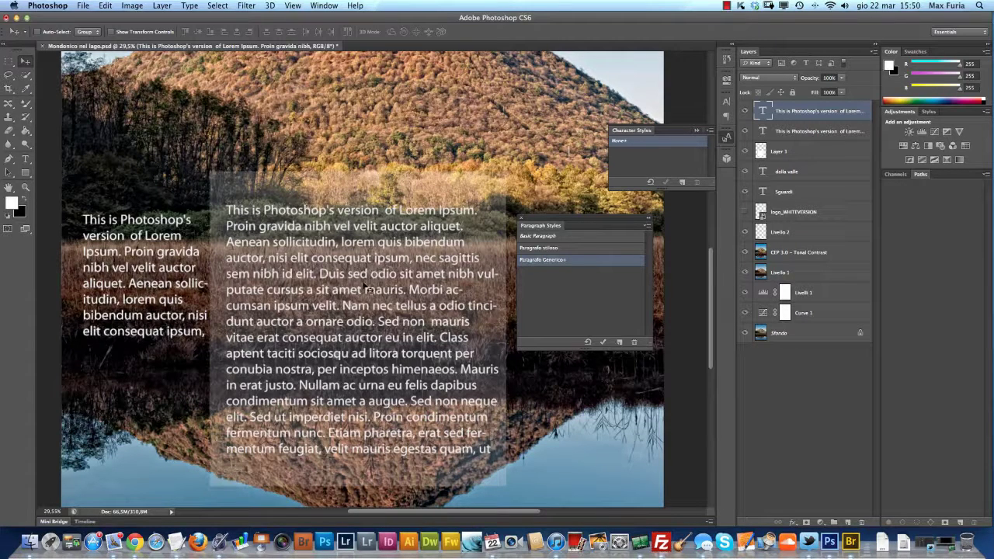
pyautogui.click(784, 133)
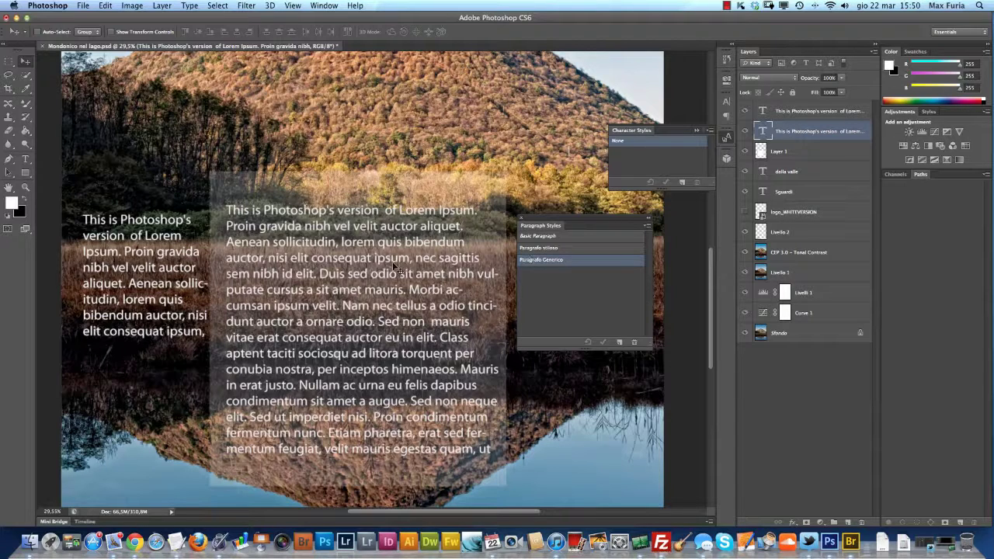
pyautogui.click(539, 248)
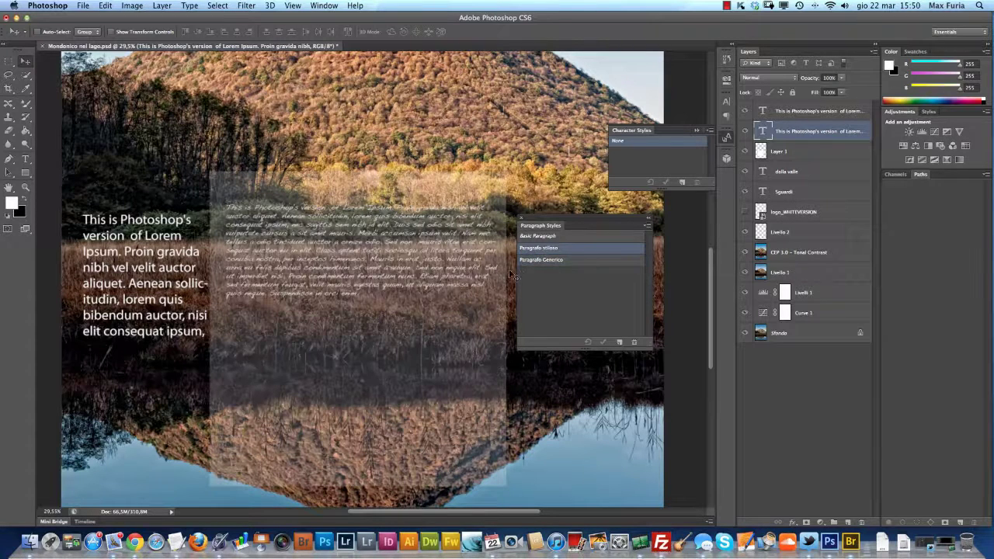